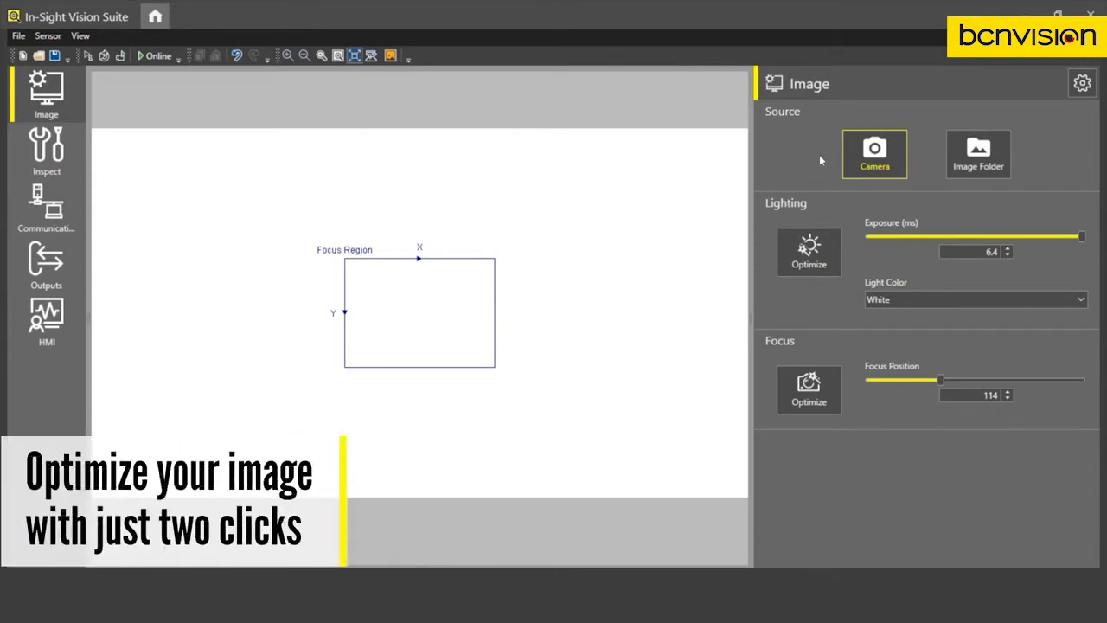
Auto-optimize exposure and focus so the bottle neck image is sharp
click(827, 249)
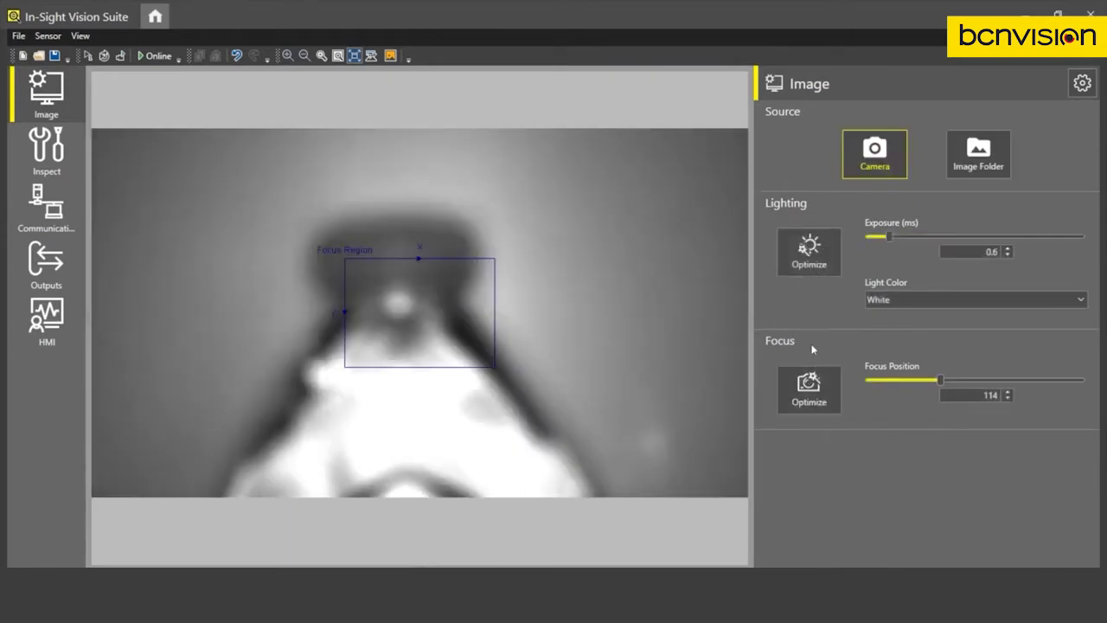
click(826, 384)
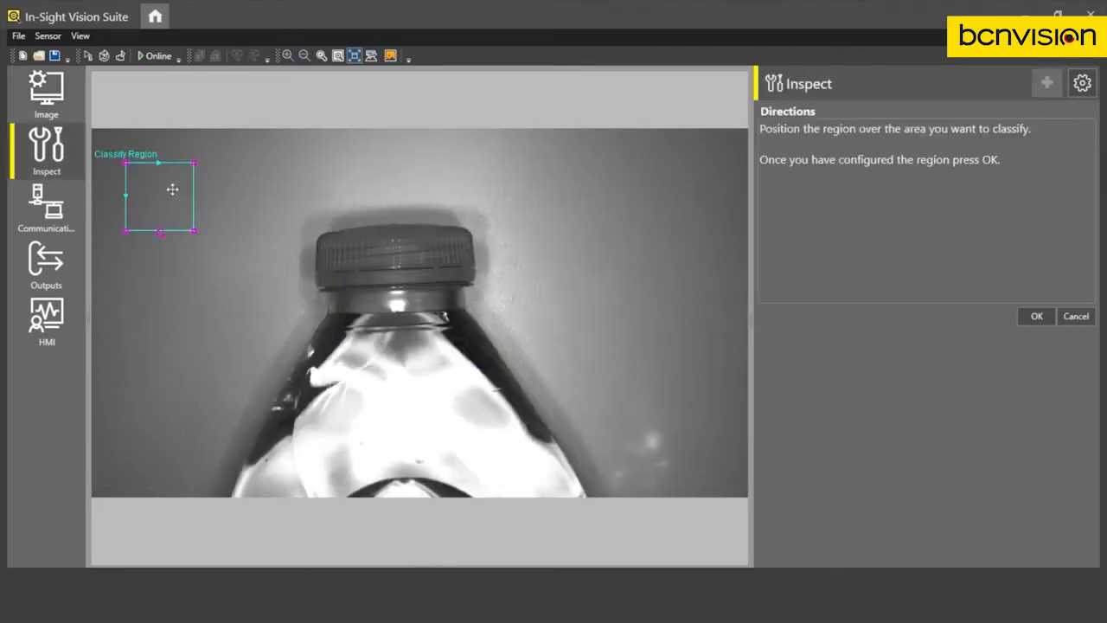
Position the Classify_1 region across the bottle cap and neck, confirm it, and start a new class
drag(171, 188, 140, 219)
drag(162, 261, 744, 353)
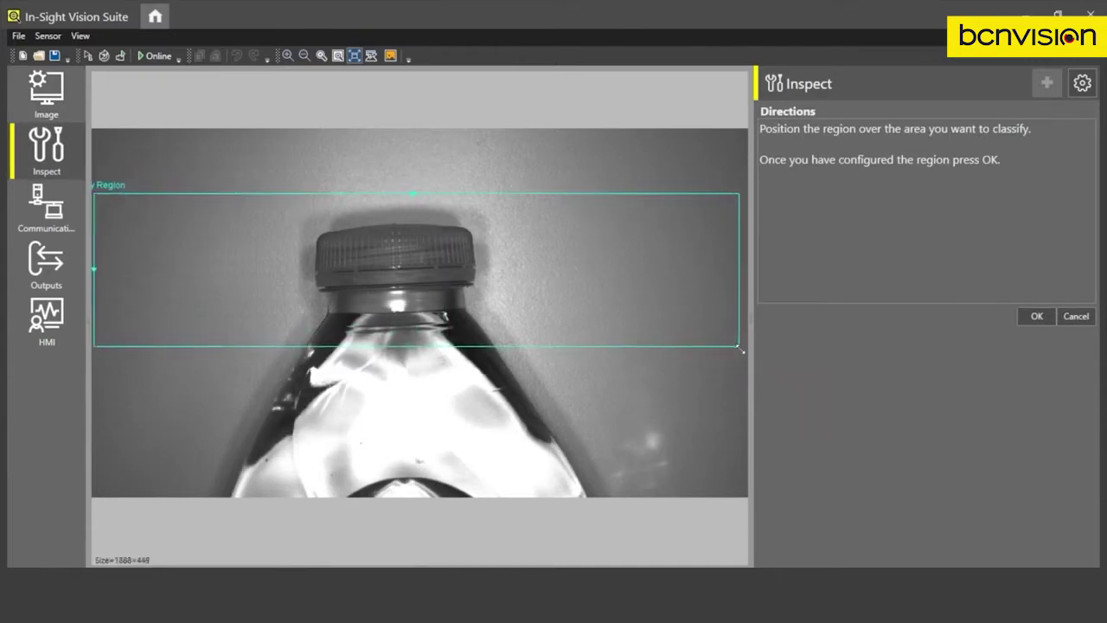
click(1031, 316)
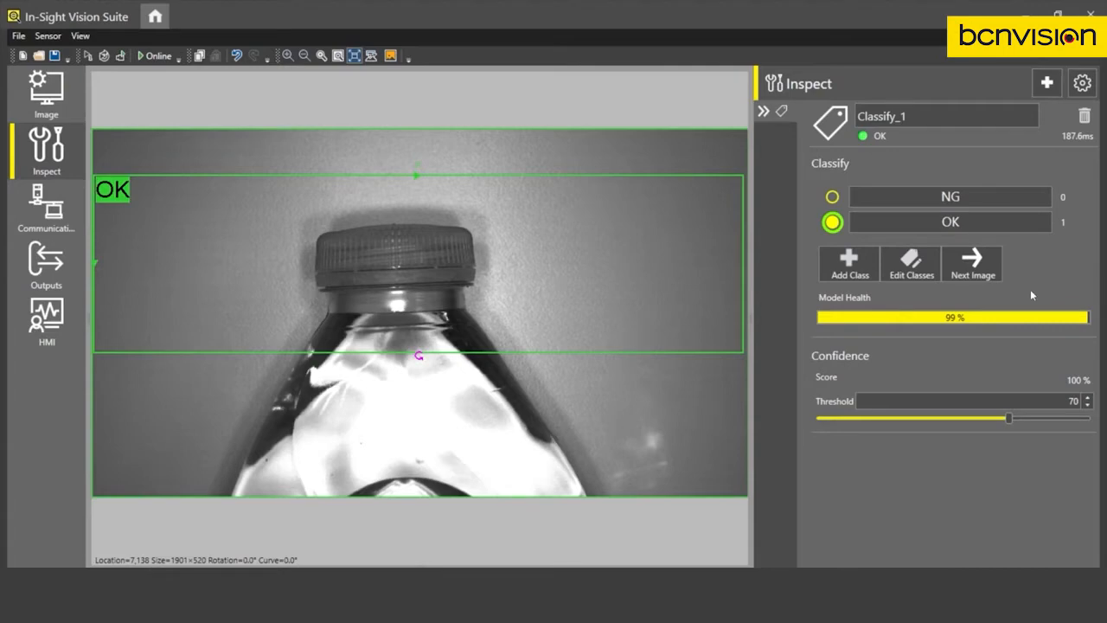
click(865, 260)
text(N)
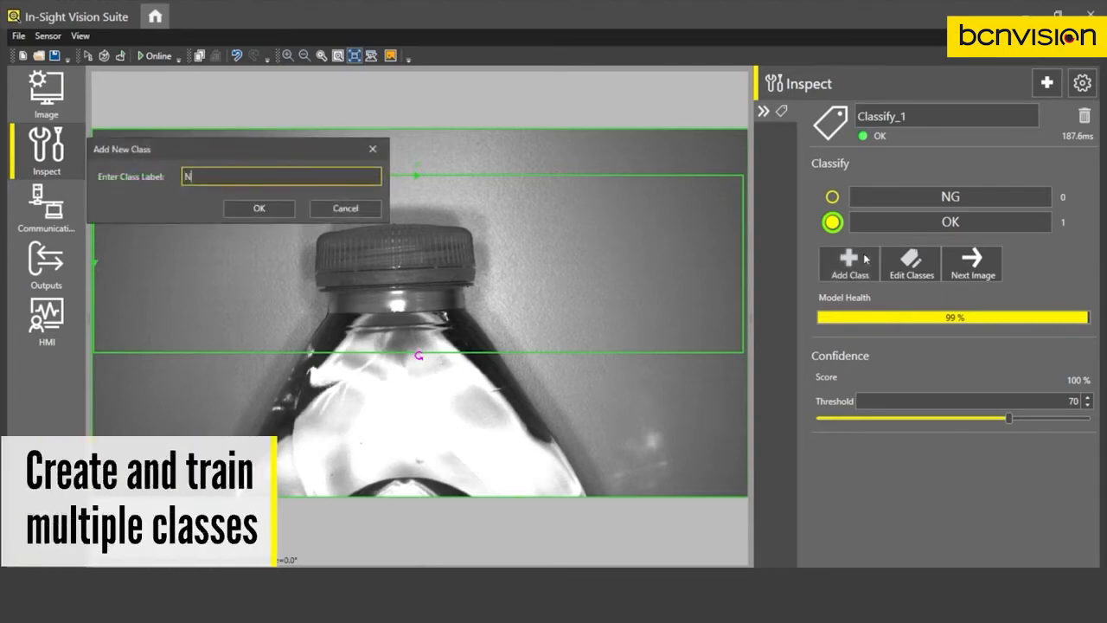
text(o Part)
Confirm the new No Part class and acquire an image of the shifted bottle
key(Return)
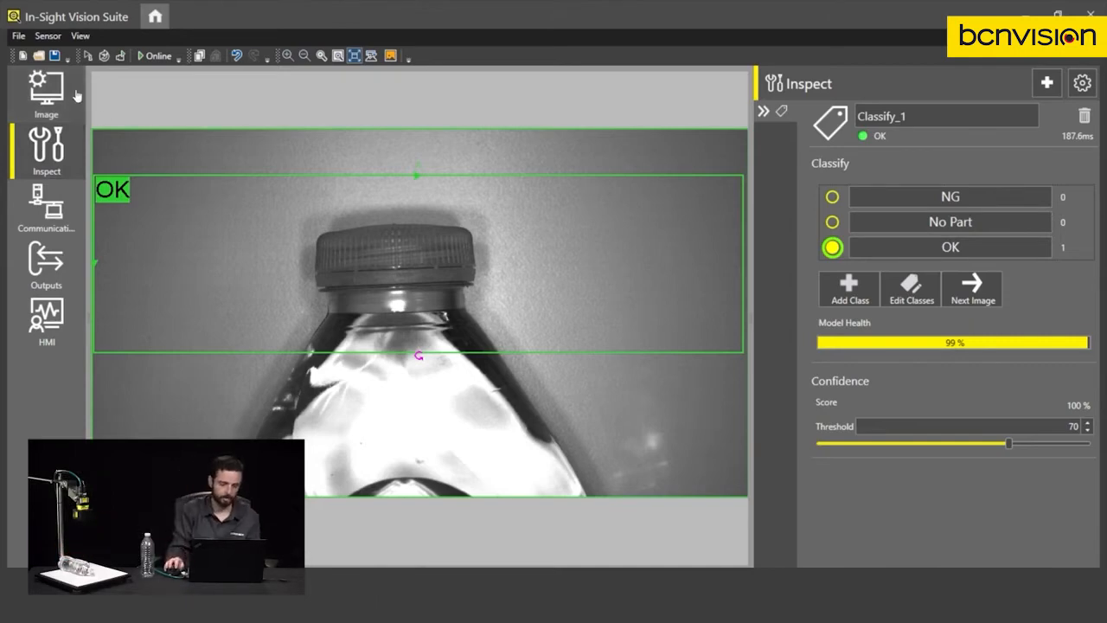
click(88, 55)
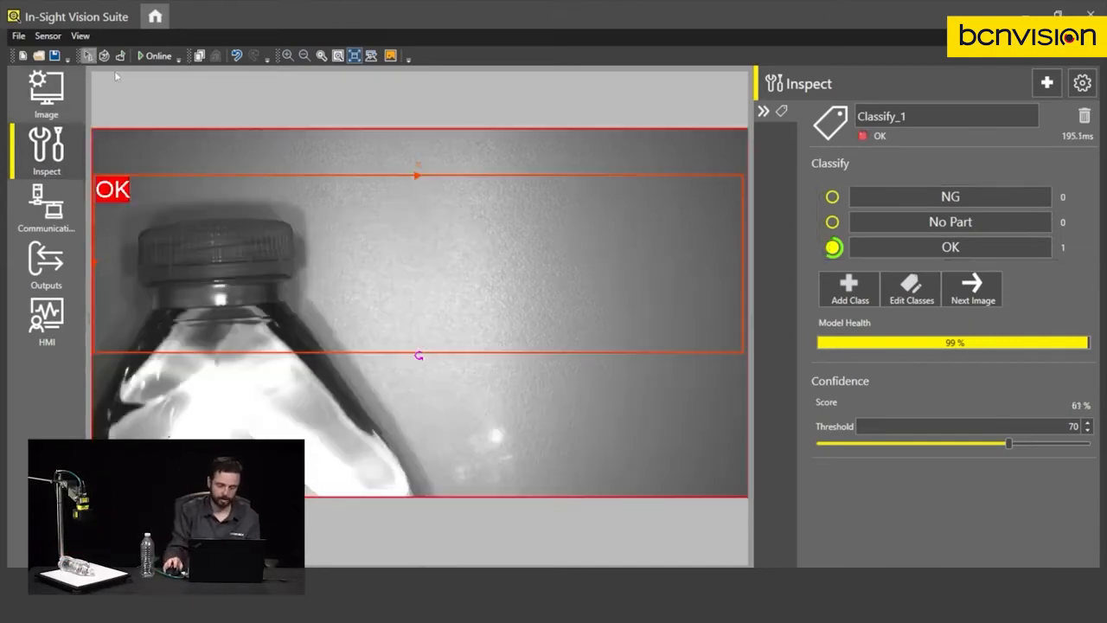
Label the off-center bottle image as OK
click(1006, 249)
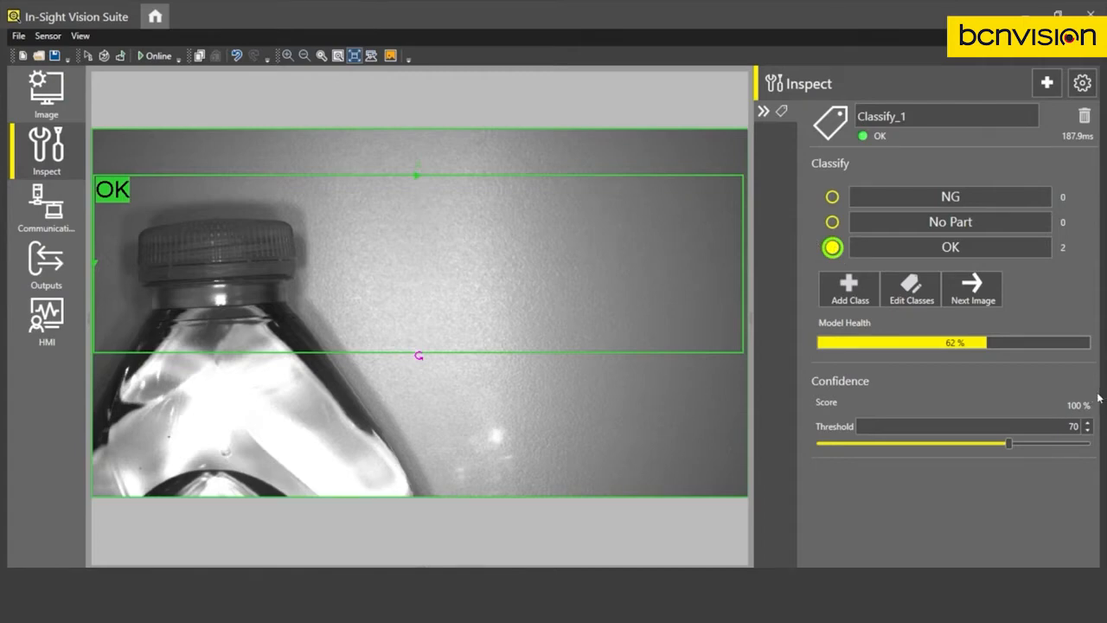
Add another OK bottle, label a different bottle NG, then acquire an empty-scene image
click(885, 252)
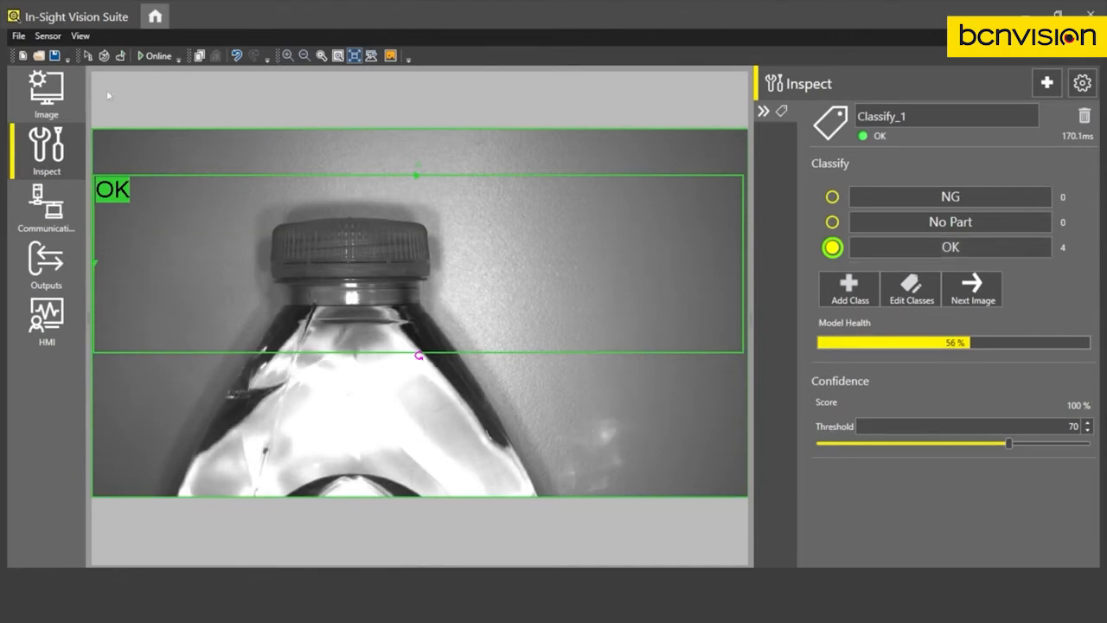
click(86, 57)
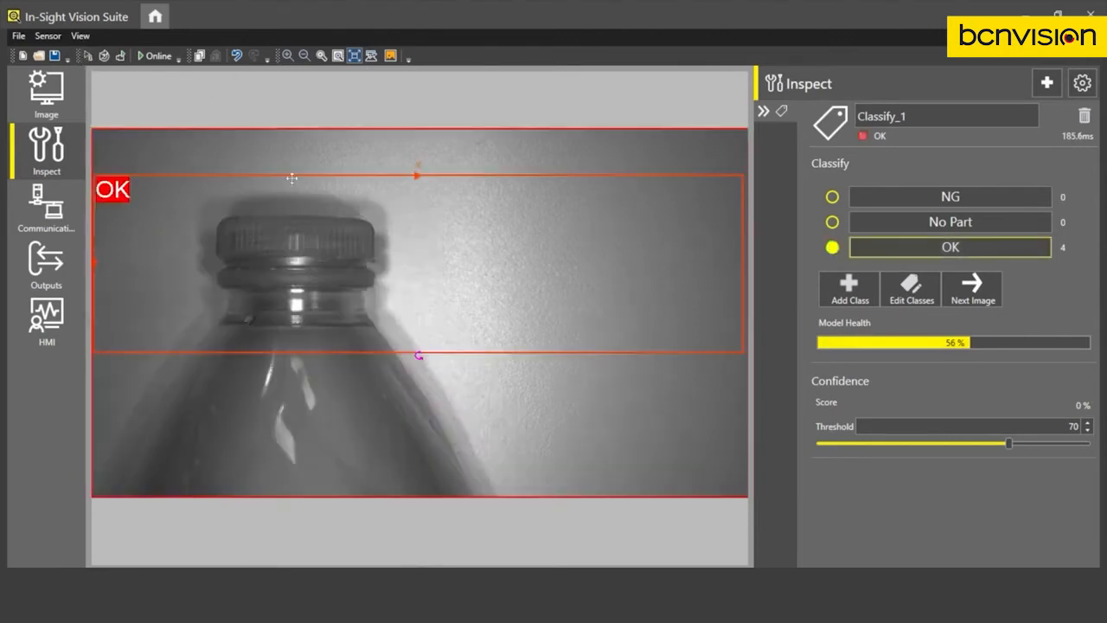
mouse_move(949, 198)
click(931, 195)
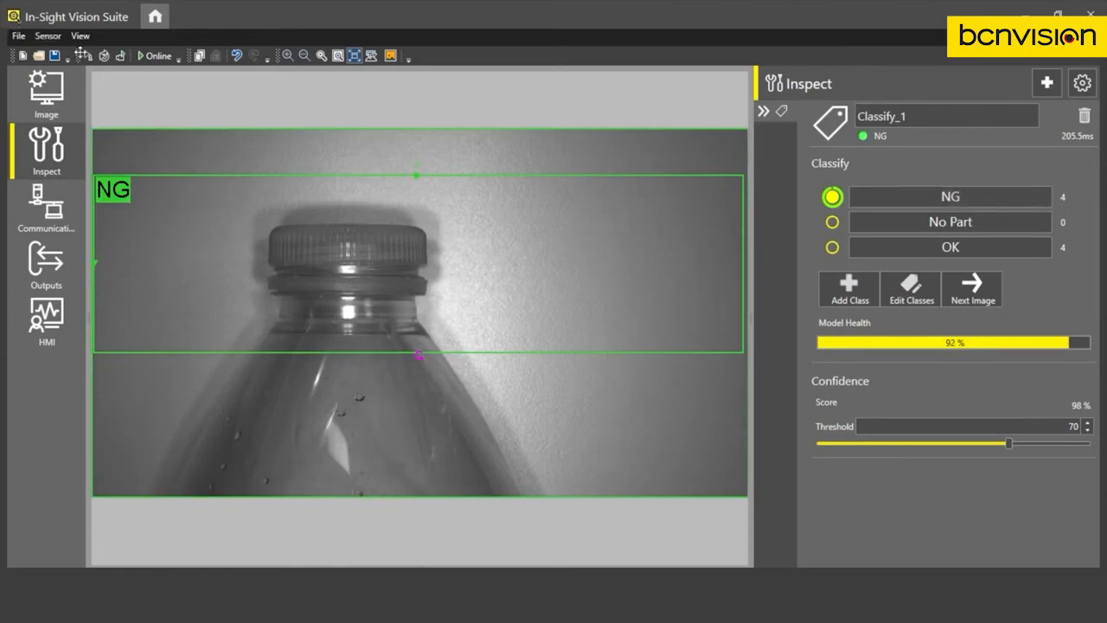
click(86, 57)
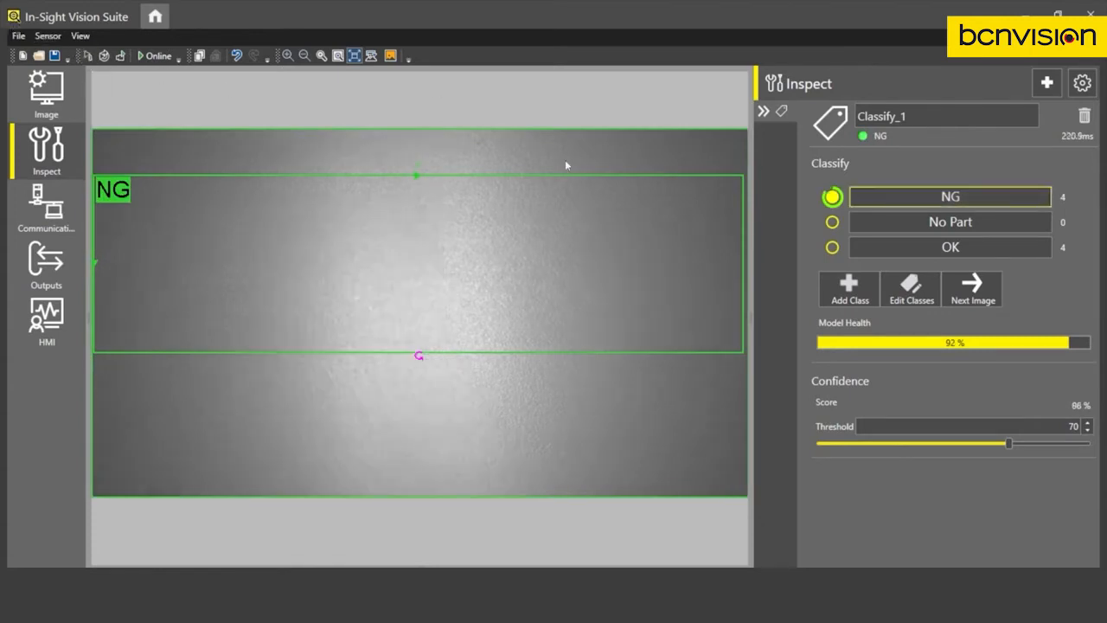
Label the empty scene as No Part and bring up the Edit Classes list of labeled images
click(906, 226)
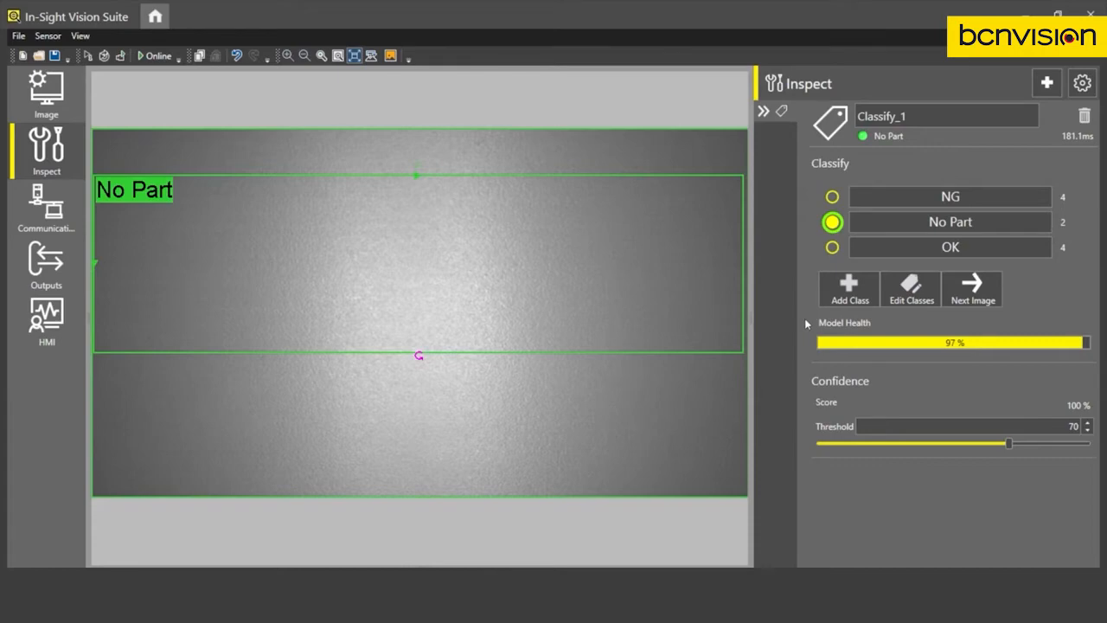
click(896, 287)
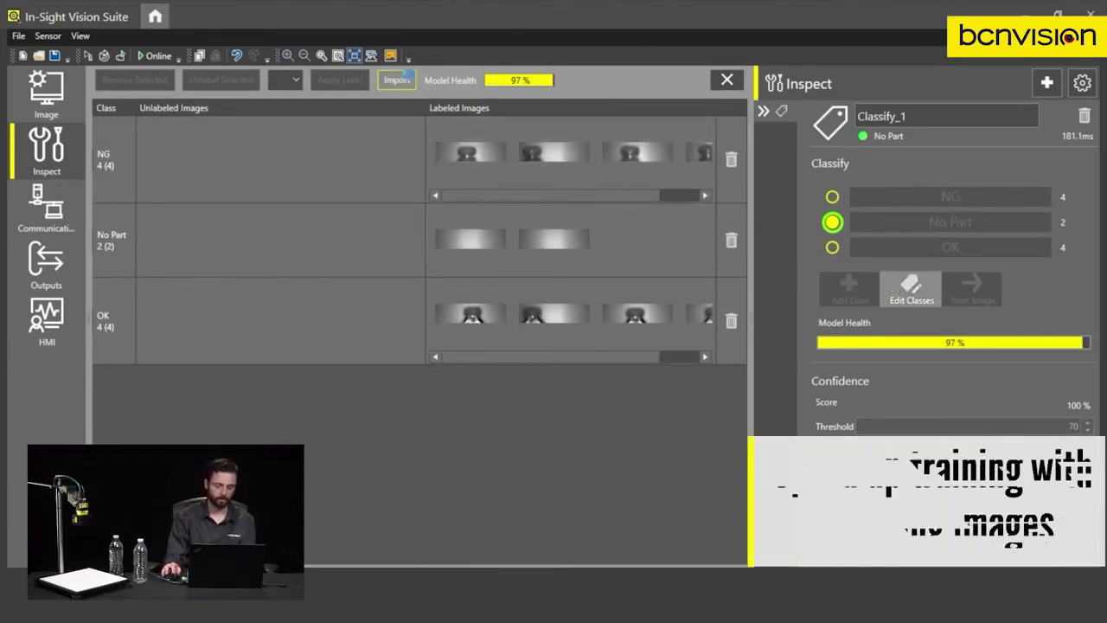
Import the pre-existing training images from the chosen folder into Edit Classes
click(402, 78)
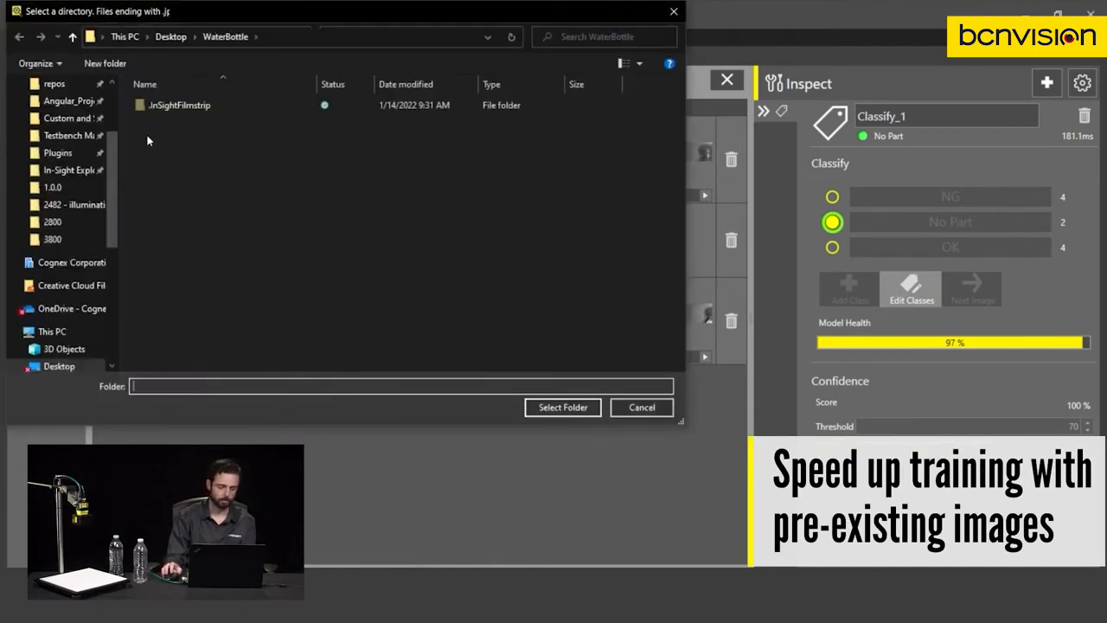
click(578, 410)
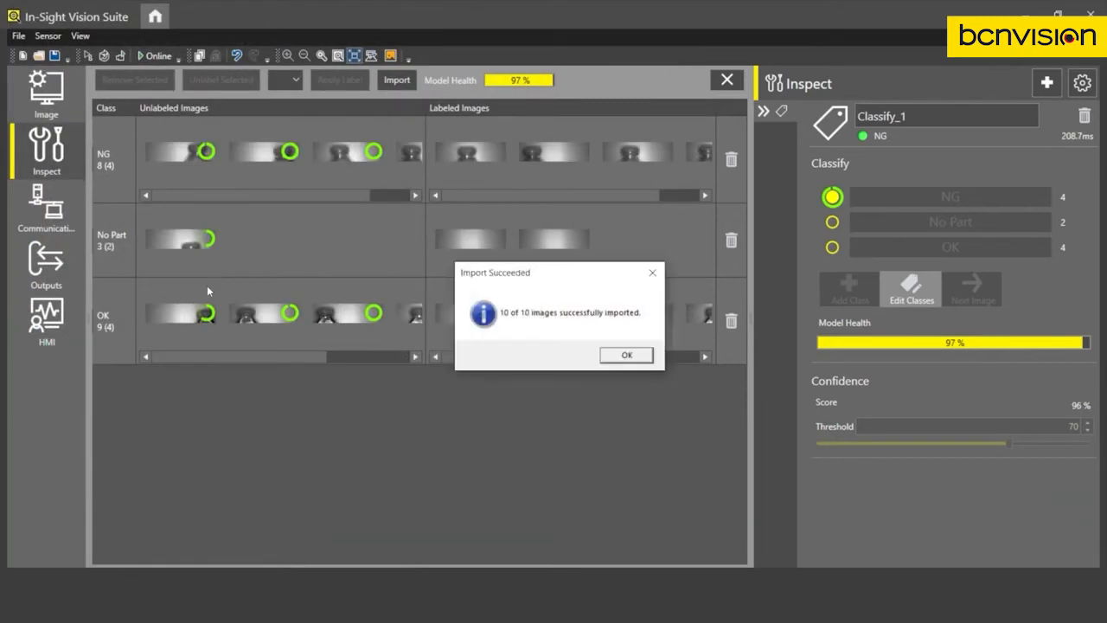
click(651, 358)
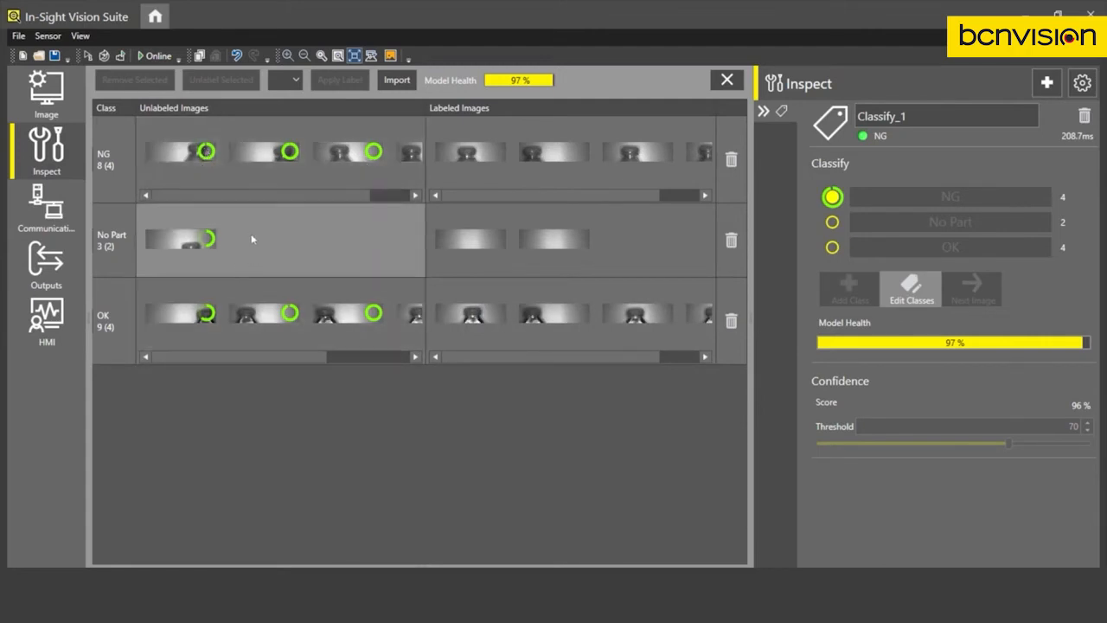
Move the four unlabeled NG images and the unlabeled OK images into their Labeled Images sets
click(167, 164)
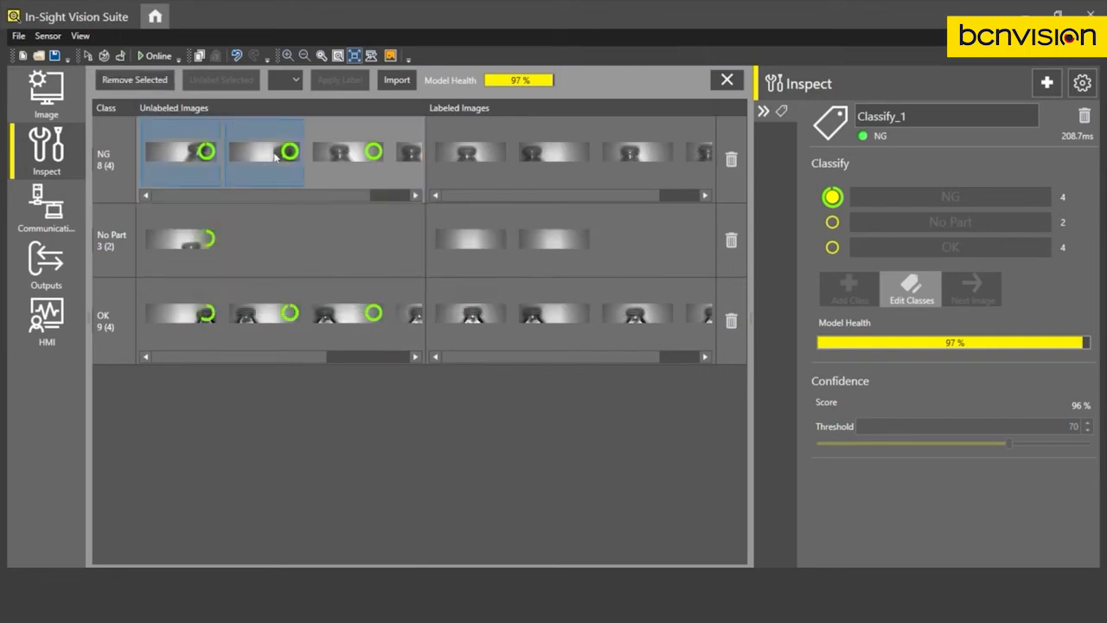
drag(170, 163, 407, 172)
click(333, 198)
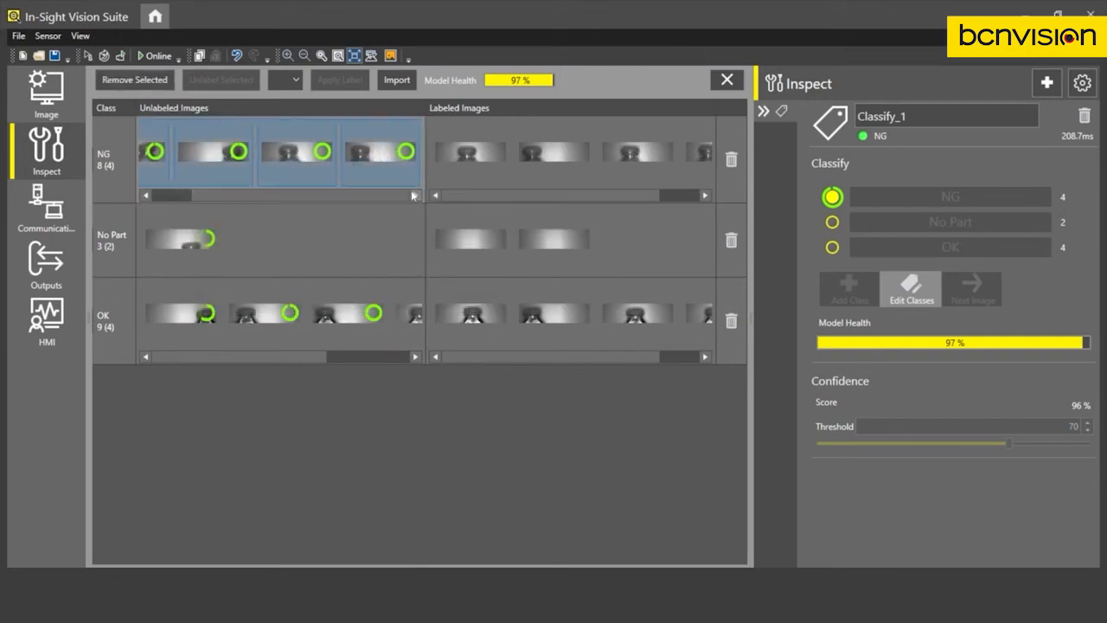
drag(212, 158, 278, 153)
drag(474, 155, 514, 155)
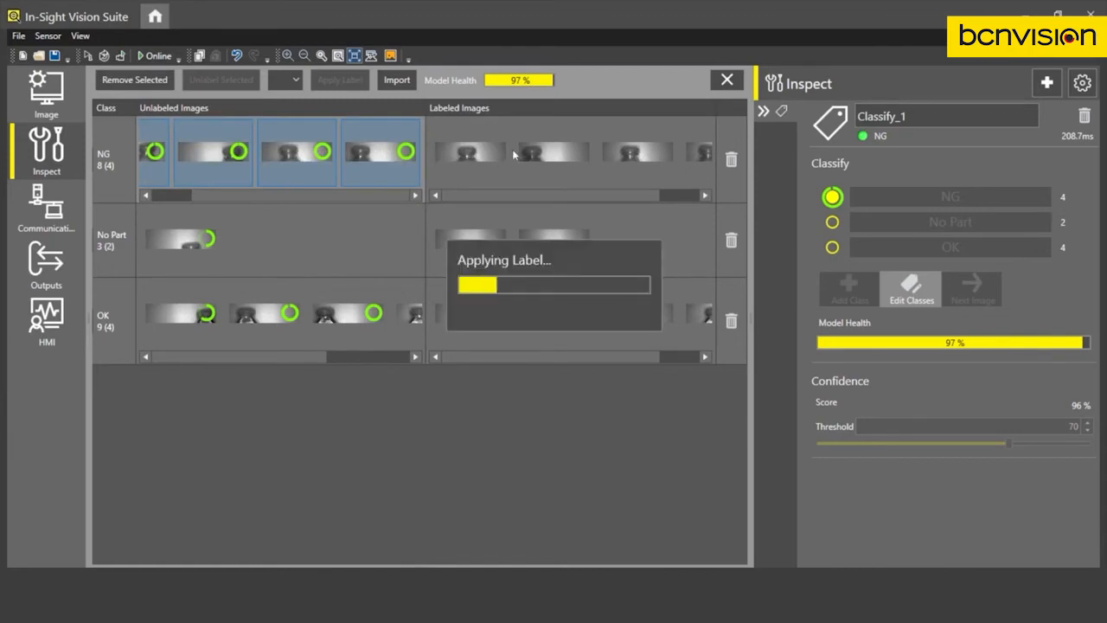
drag(207, 356, 230, 356)
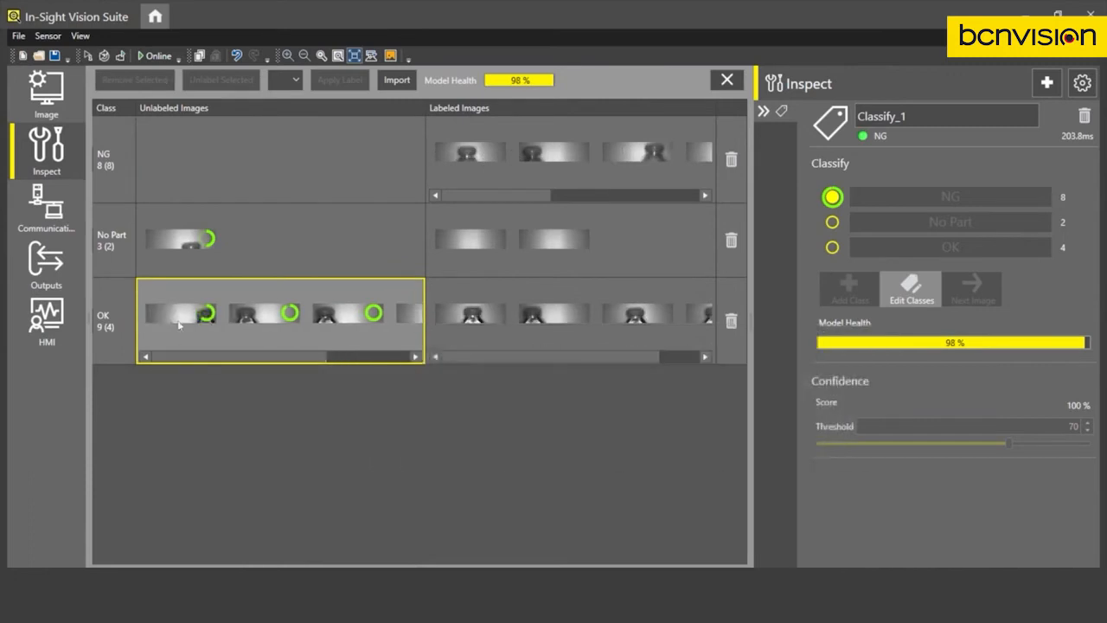
drag(147, 294, 390, 321)
scroll(345, 355, left, 3)
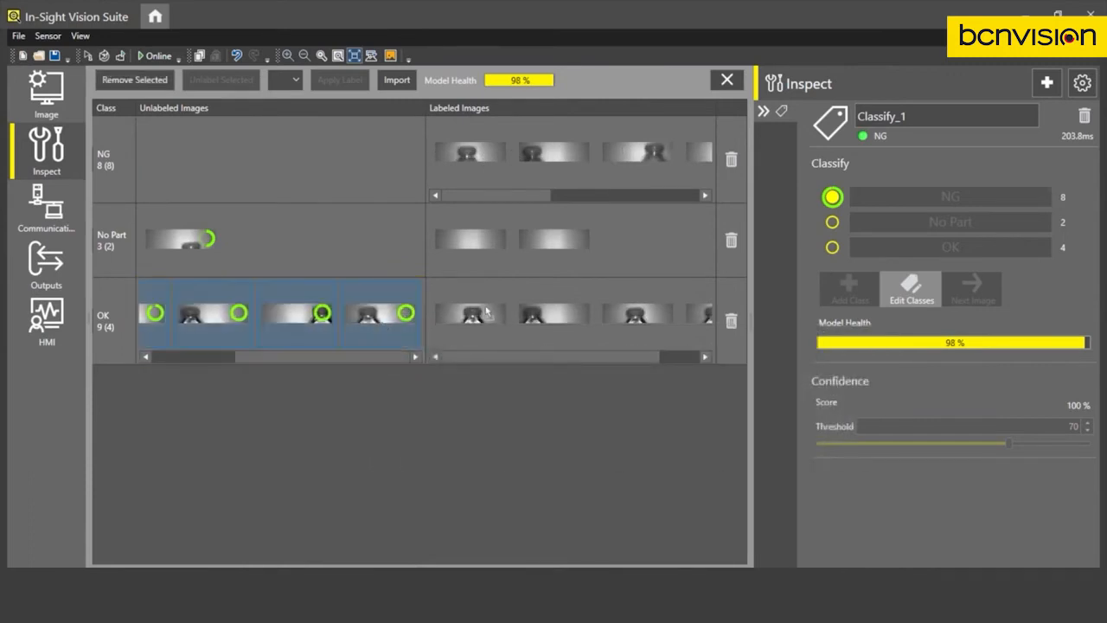
drag(271, 313, 490, 314)
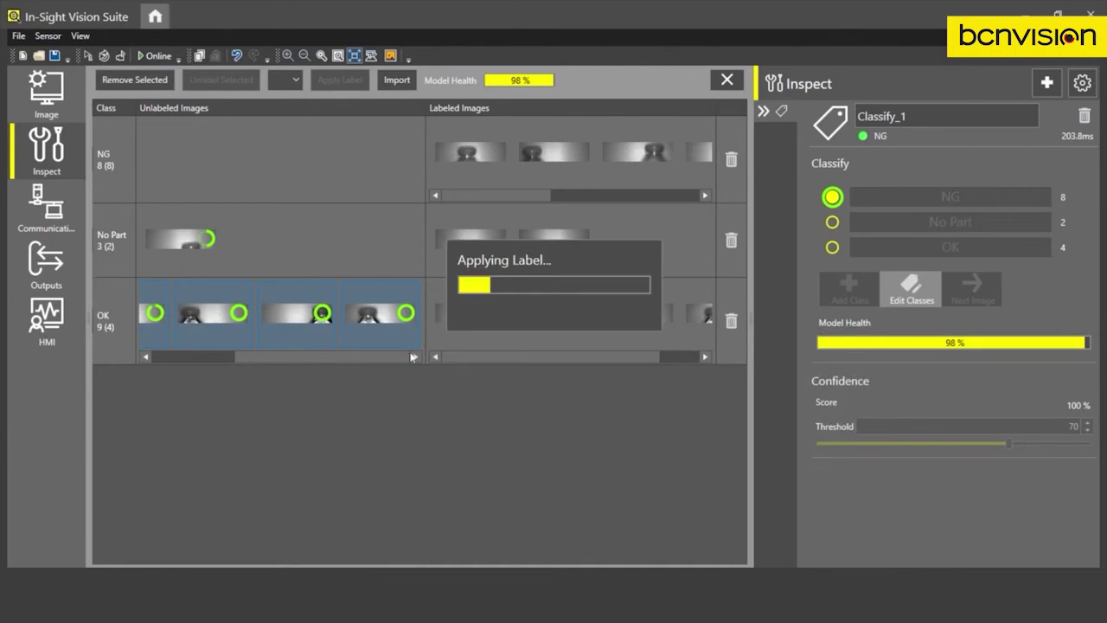
Close Edit Classes and put the camera Online so Classify_1 reports No Part live
click(726, 80)
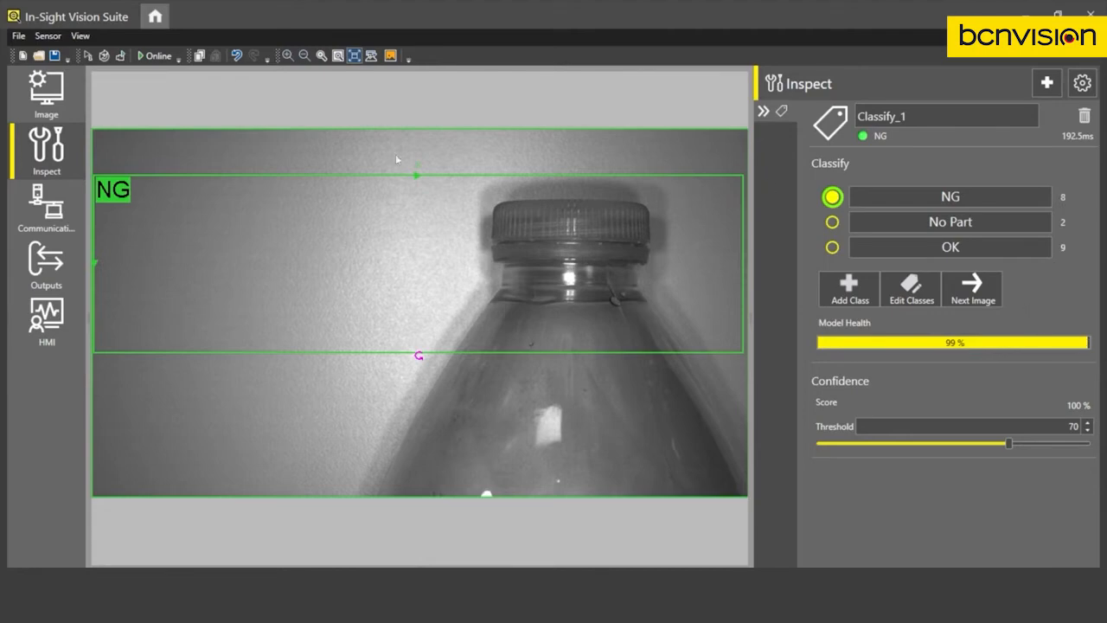
click(153, 56)
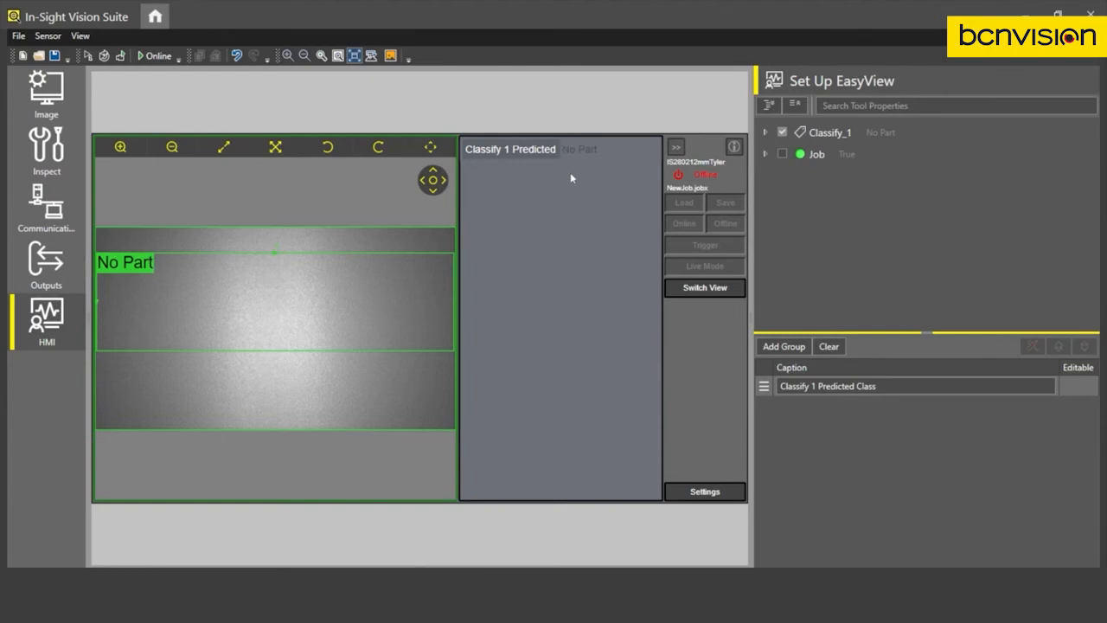
Expand the Classify_1 property list in the EasyView setup
click(764, 137)
scroll(933, 248, down, 2)
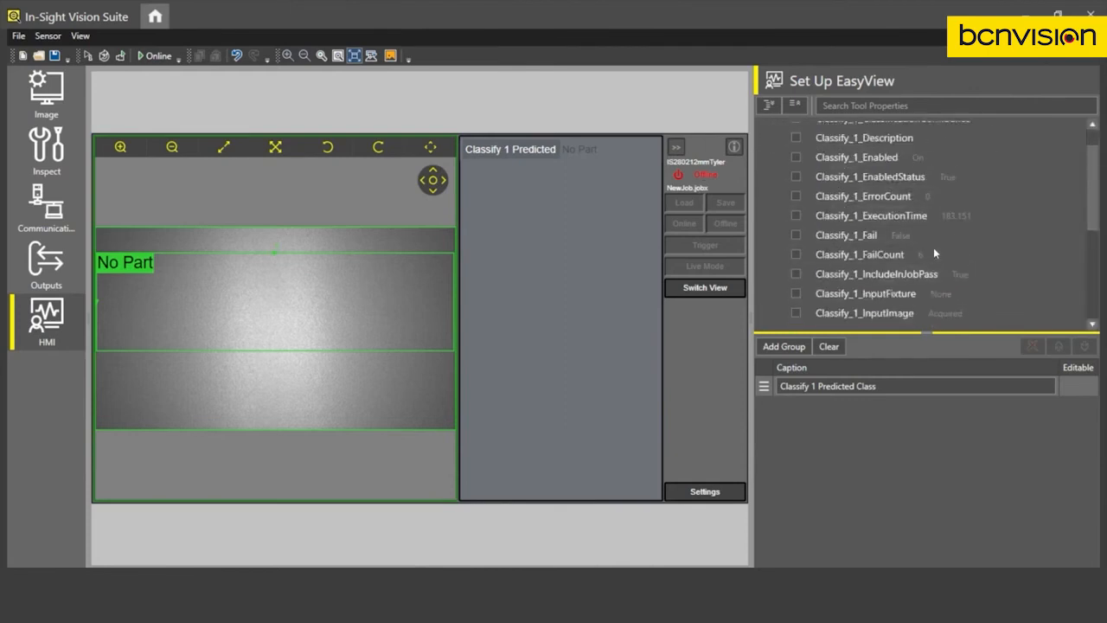
scroll(933, 247, up, 2)
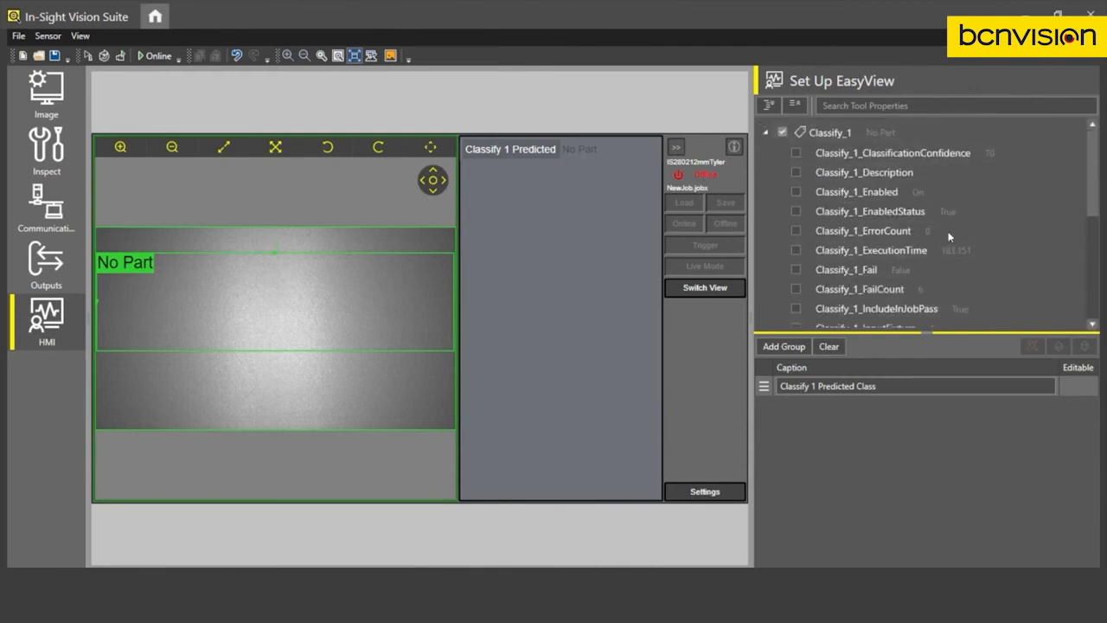
scroll(915, 259, down, 4)
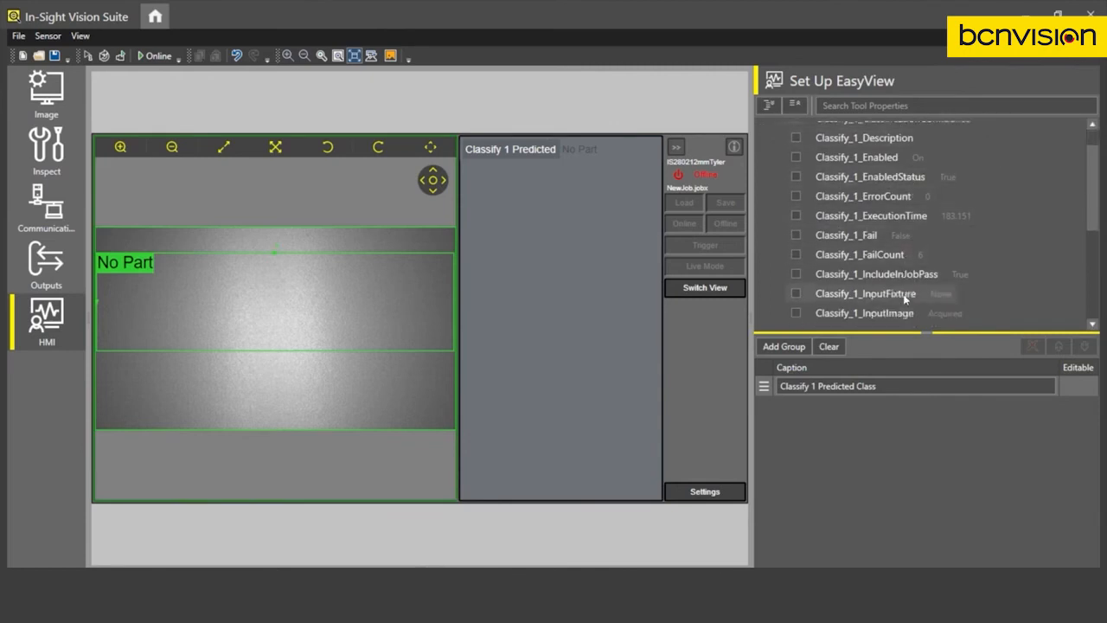
scroll(918, 297, down, 2)
scroll(929, 286, down, 2)
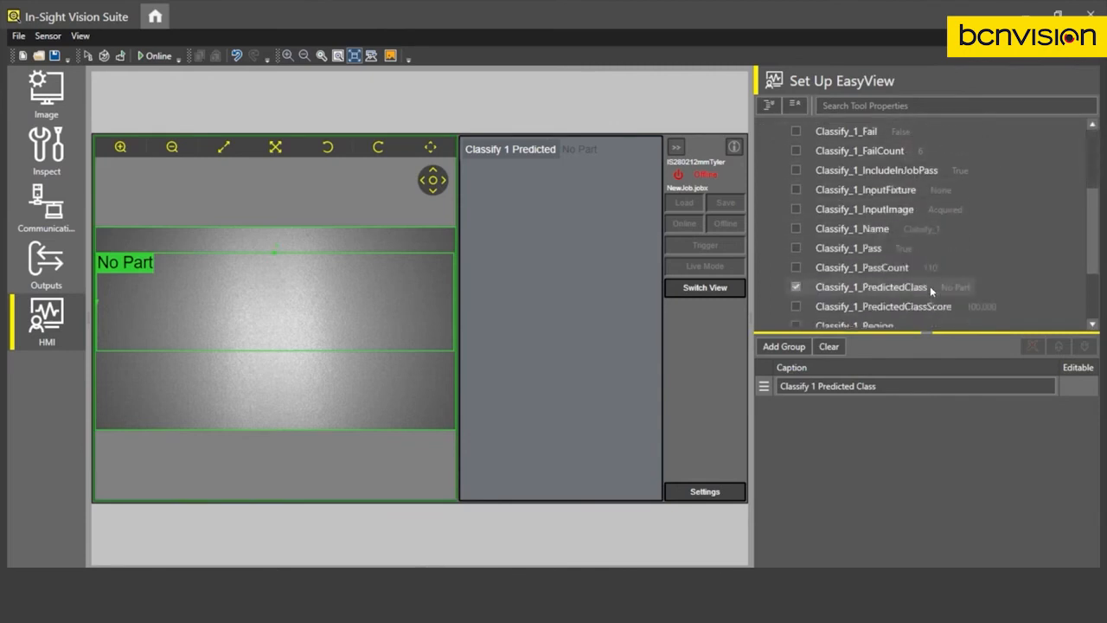
scroll(930, 285, down, 2)
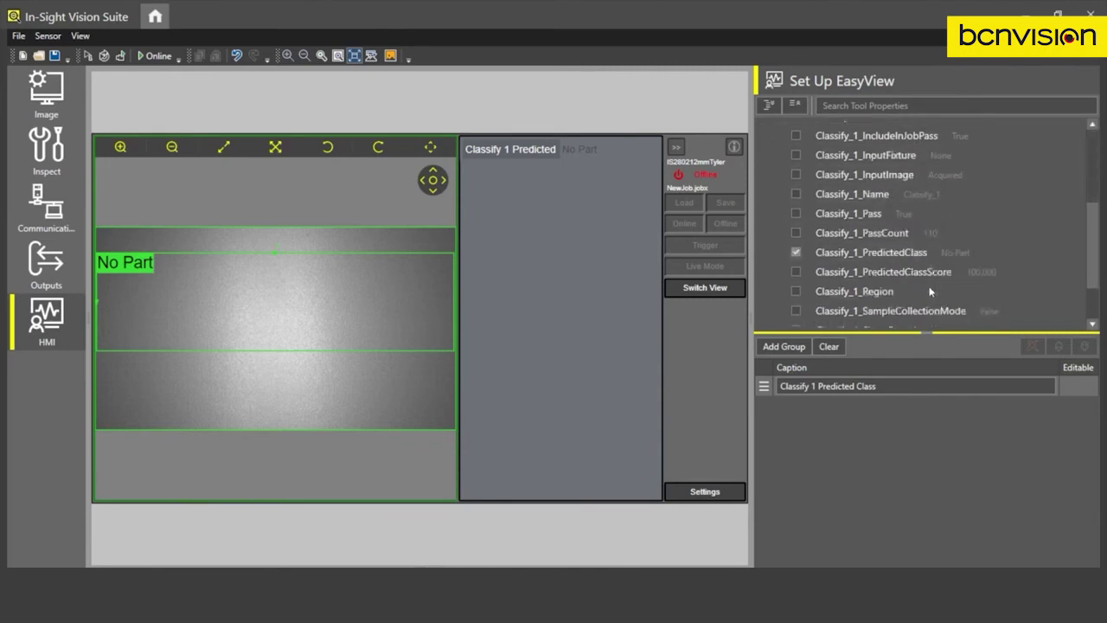
Show Classify_1_PredictedClassScore on the EasyView display and put the camera back Online
click(796, 272)
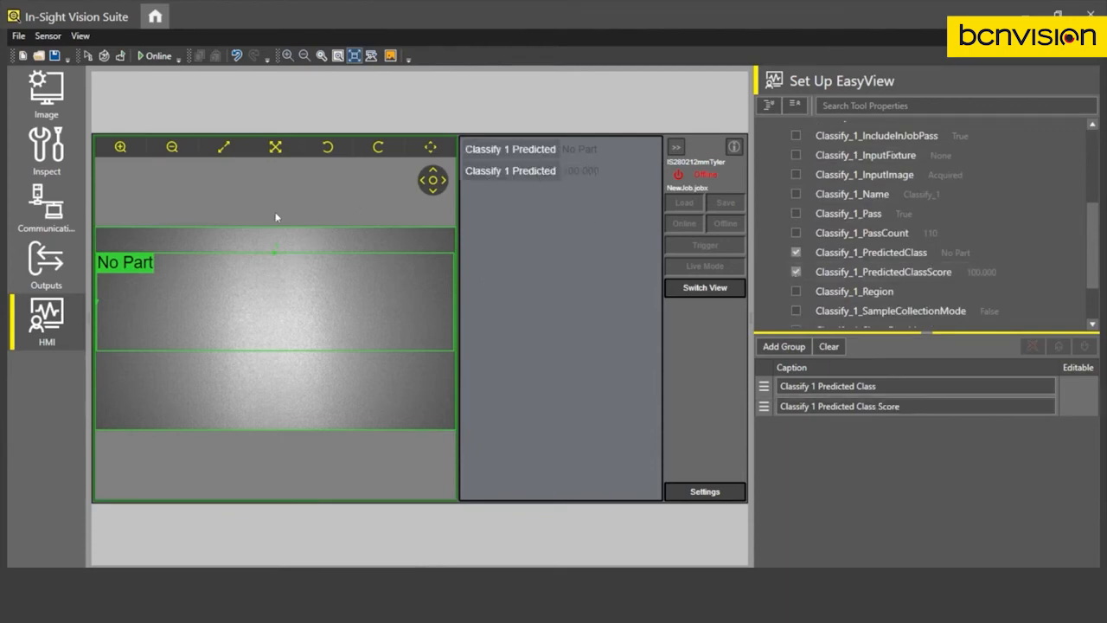
click(153, 56)
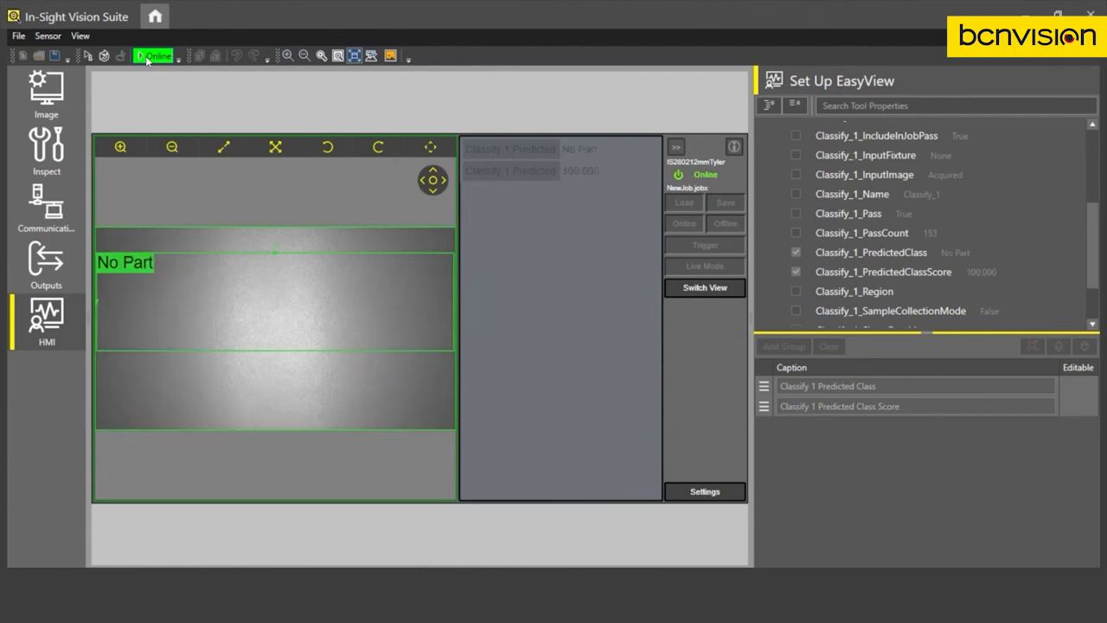
Take the In-Sight camera offline, leaving EasyView showing the last No Part result at score 100
click(146, 59)
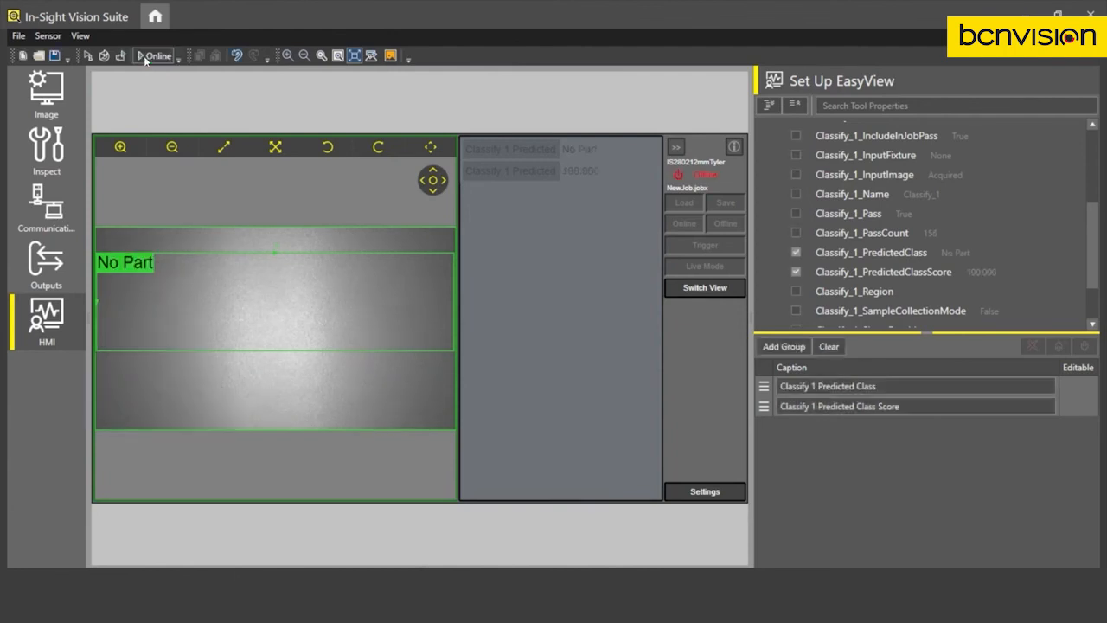